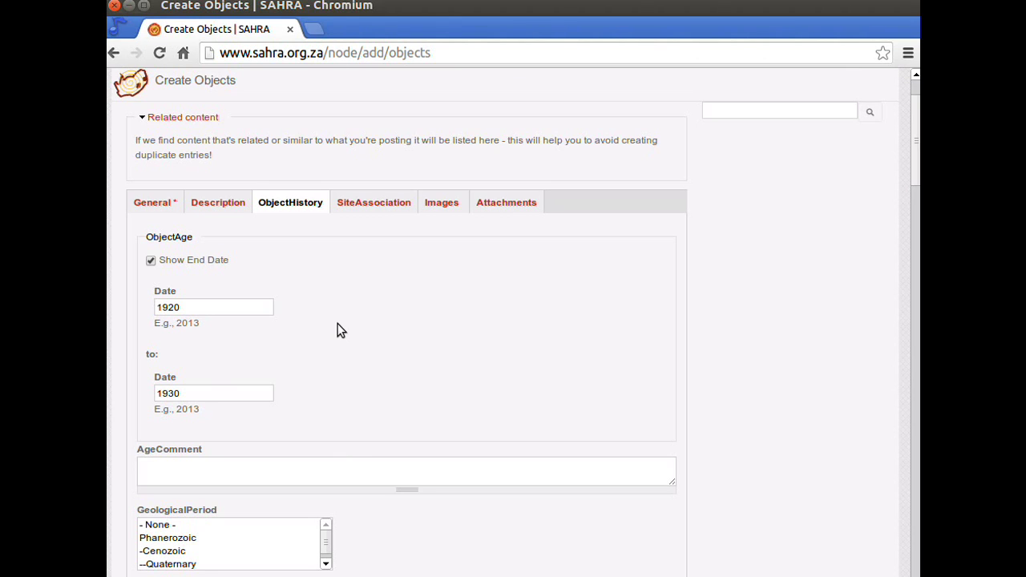
- Switch to the SiteAssociation tab and place the cursor in the SiteReference field
click(369, 206)
click(190, 247)
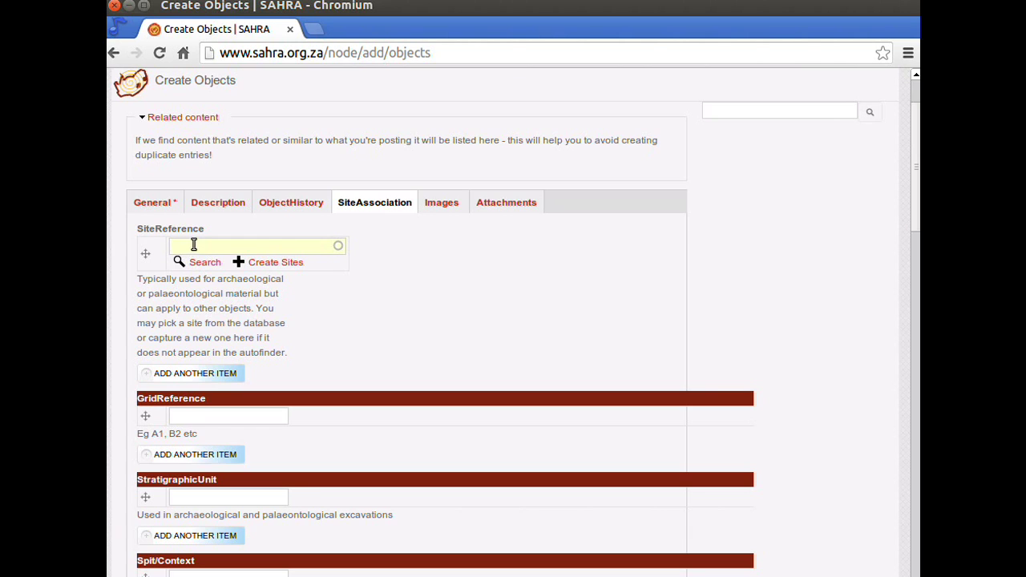
click(193, 246)
- Filter site references by full name containing 'castle' and choose 9/2/018/0056, The Castle of Good Hope
click(200, 263)
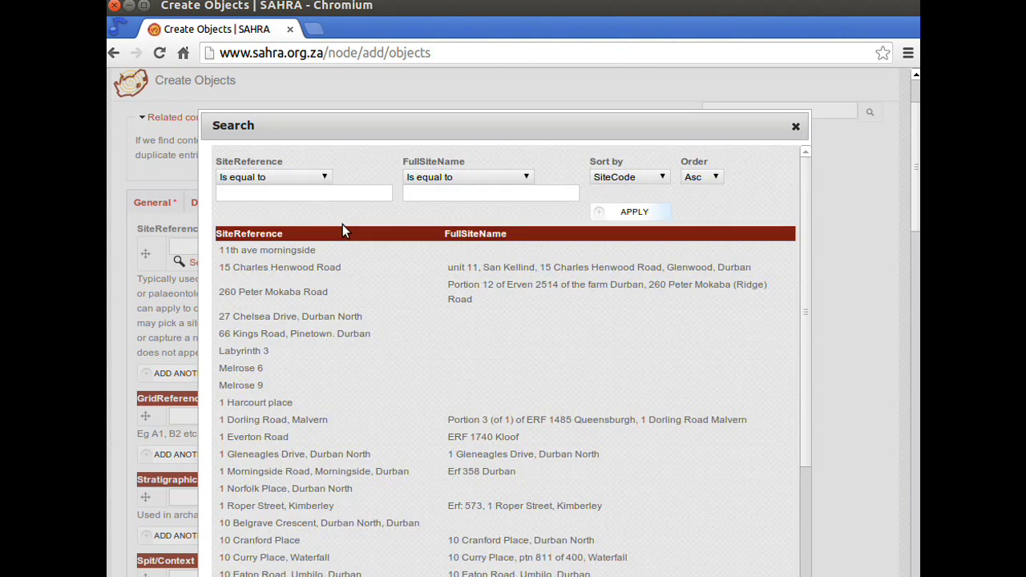
click(421, 176)
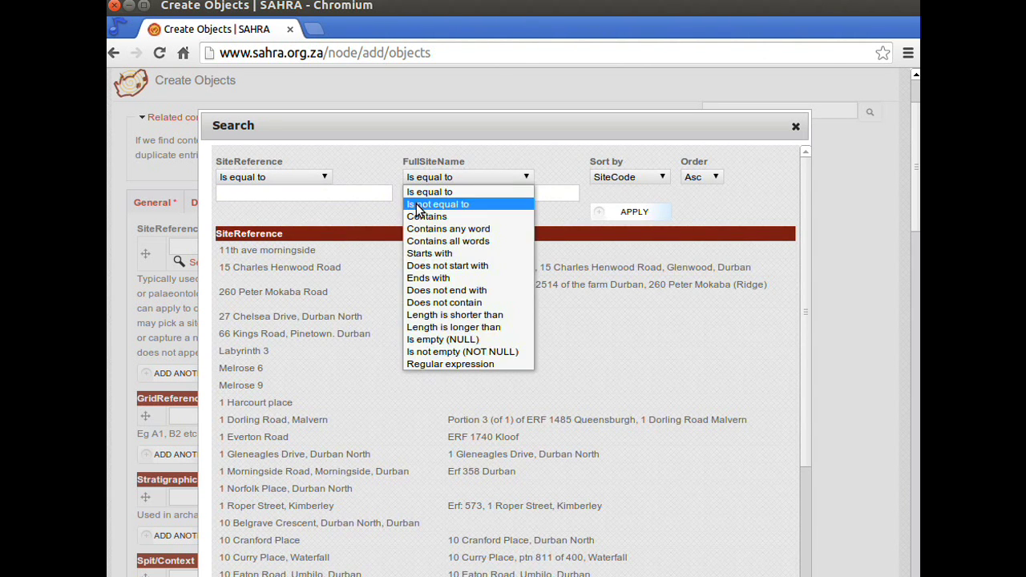
click(417, 214)
click(426, 193)
text(ca)
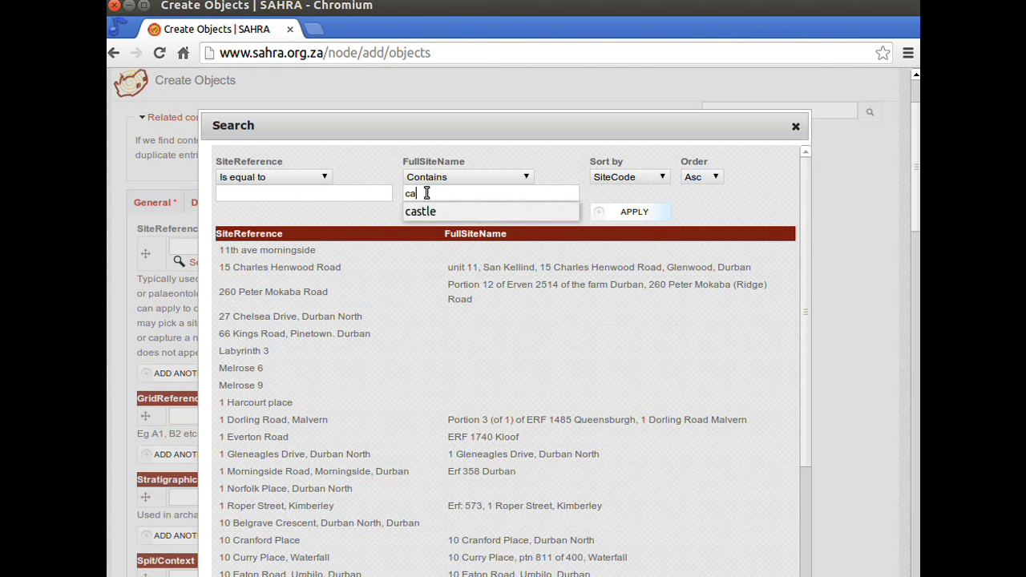
text(stle)
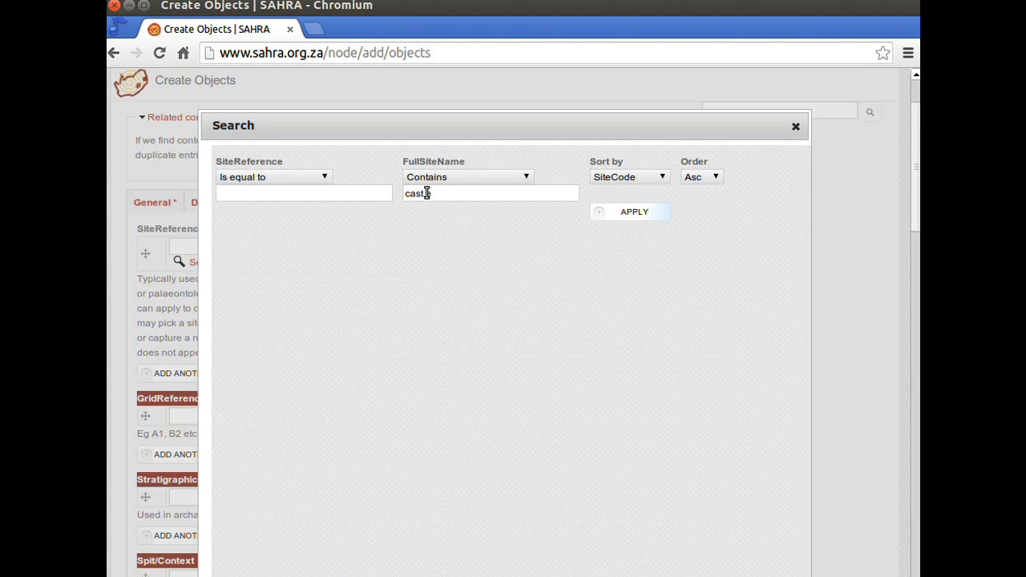
click(451, 193)
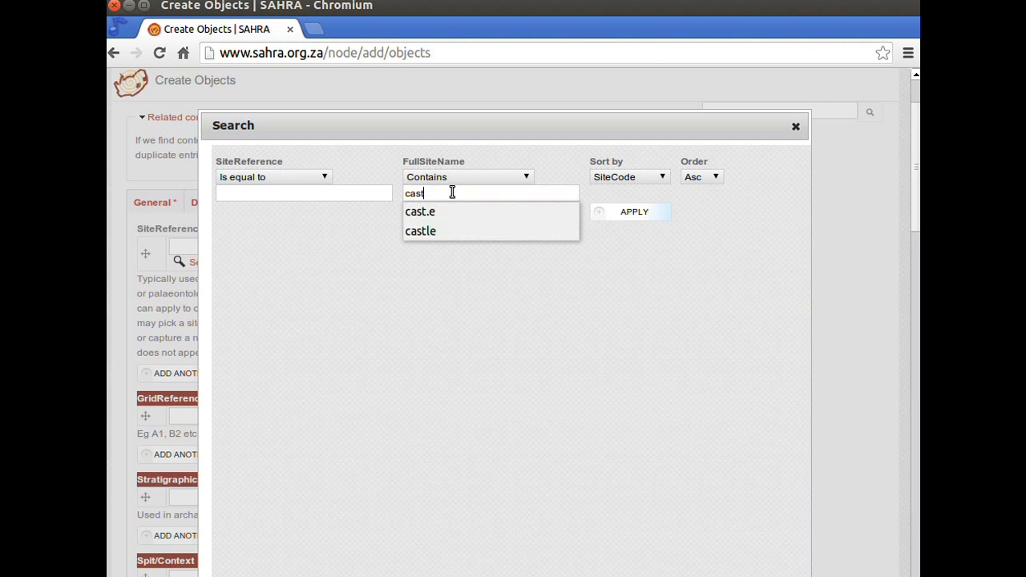
text(le)
click(427, 210)
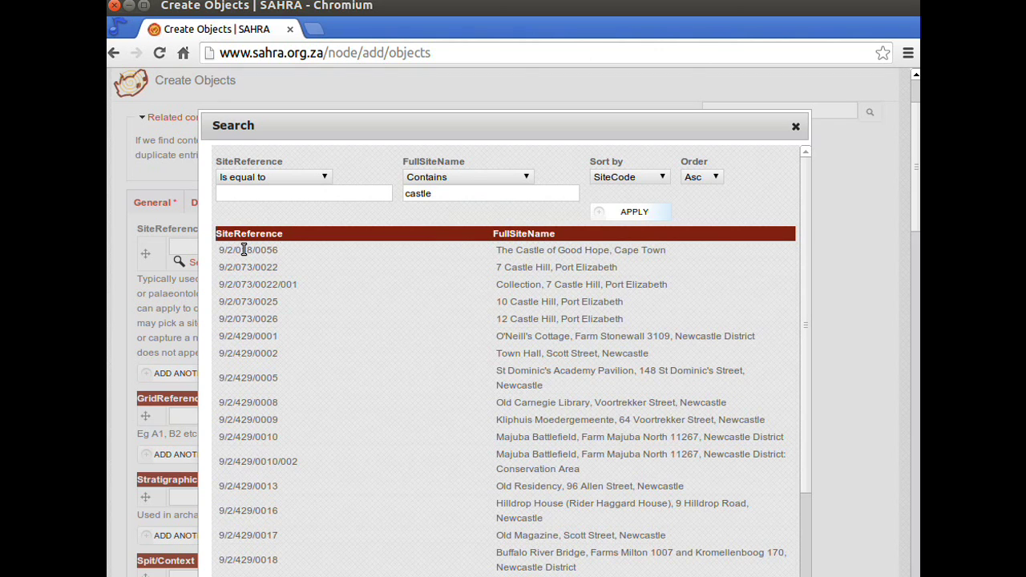
click(244, 250)
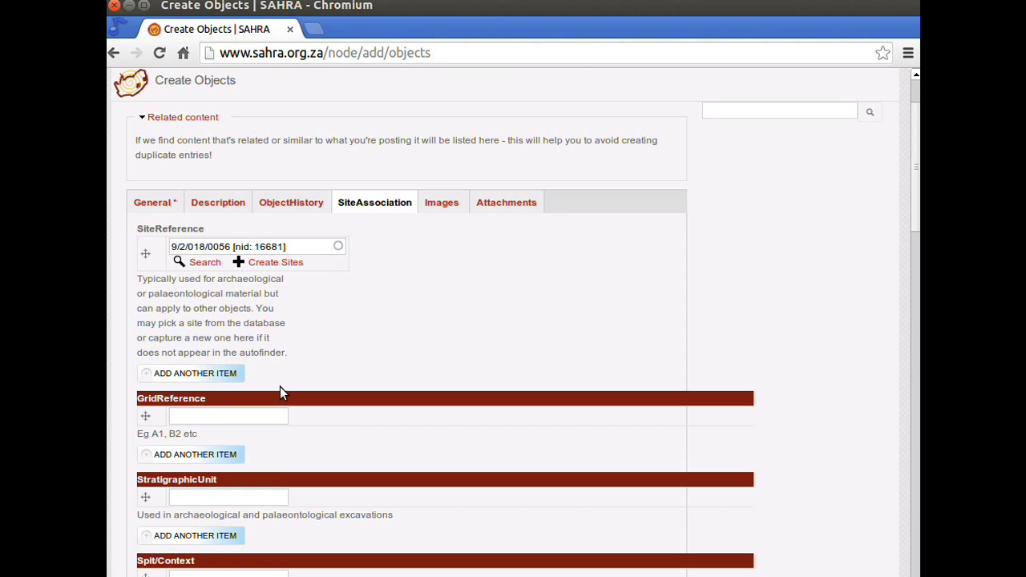
scroll(304, 368, down, 5)
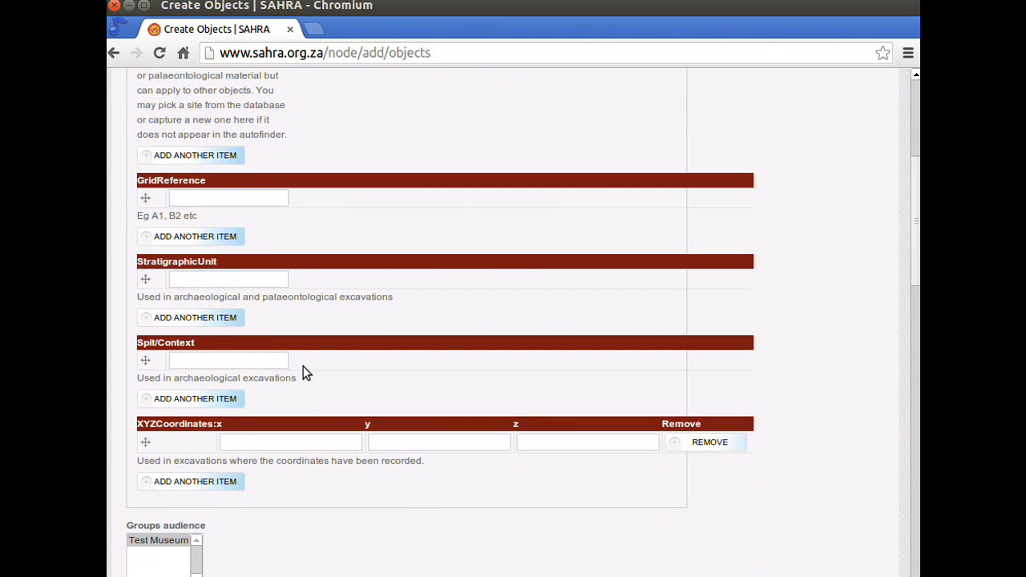
scroll(305, 371, up, 1)
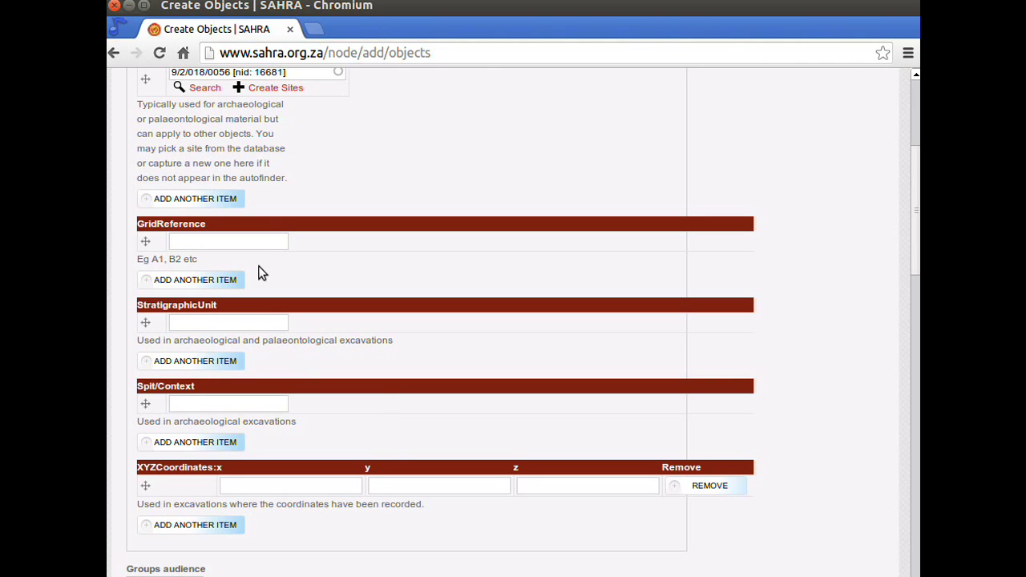
click(268, 405)
click(502, 479)
click(454, 401)
scroll(430, 386, up, 2)
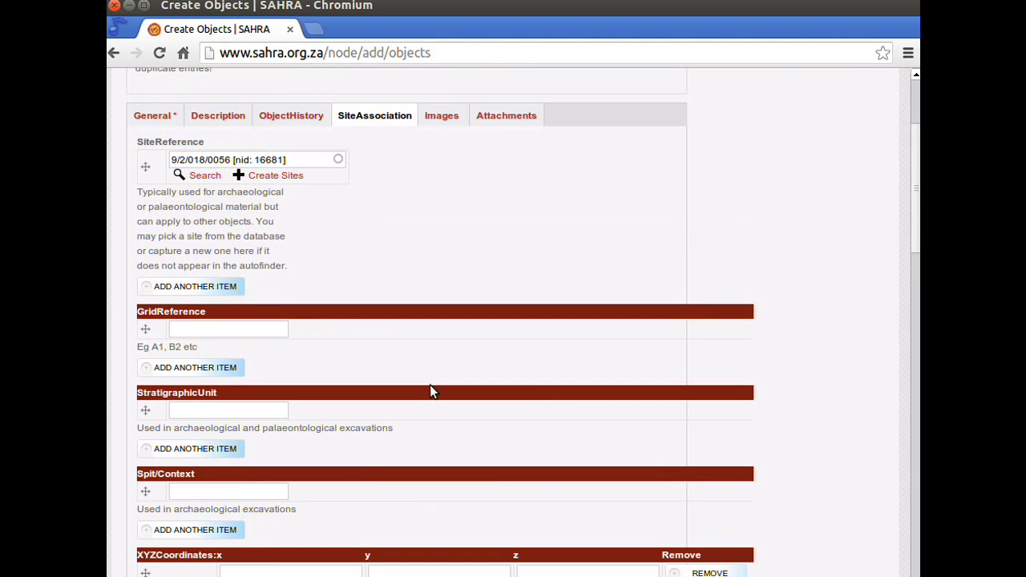
scroll(430, 392, up, 4)
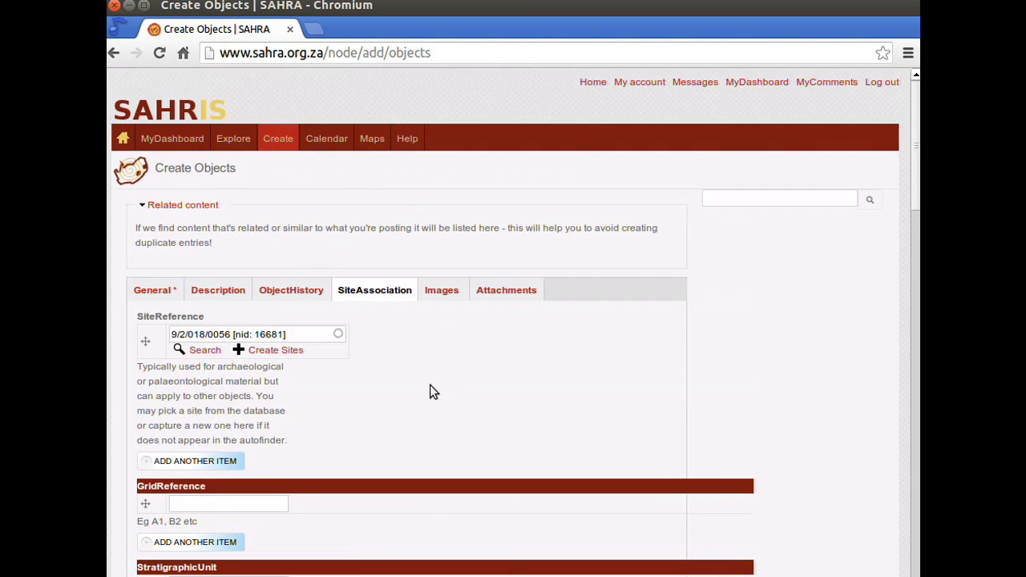
scroll(429, 391, down, 7)
scroll(429, 391, down, 4)
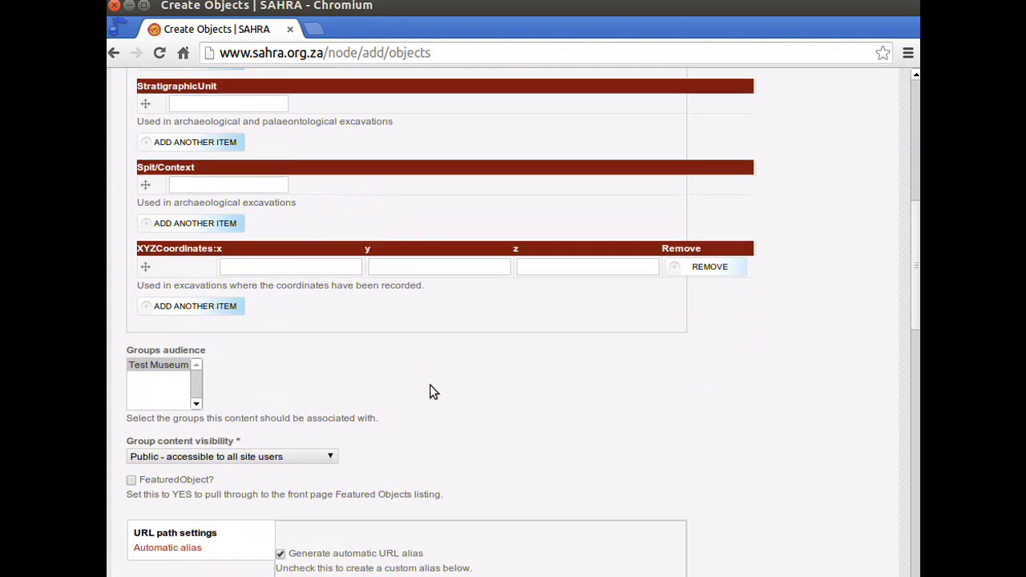
scroll(430, 391, up, 1)
scroll(429, 391, up, 10)
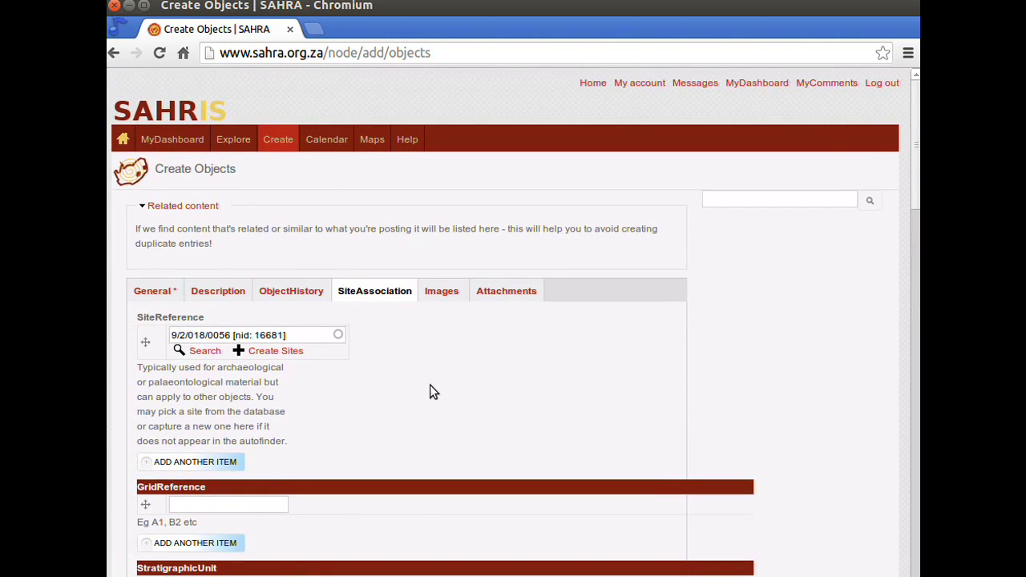
- Go to the Images tab and switch to the Advanced multi-file uploader
click(439, 294)
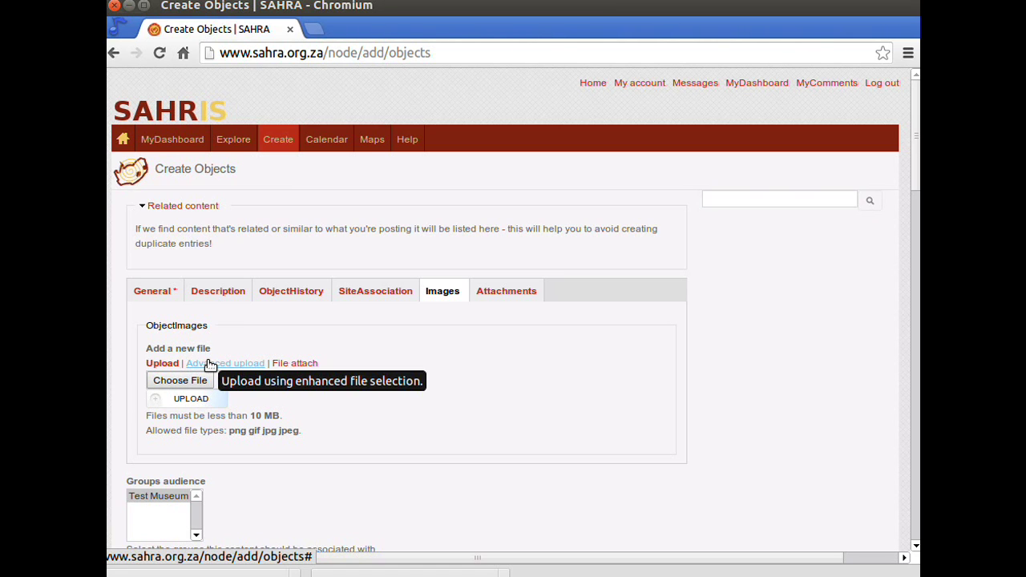
click(213, 367)
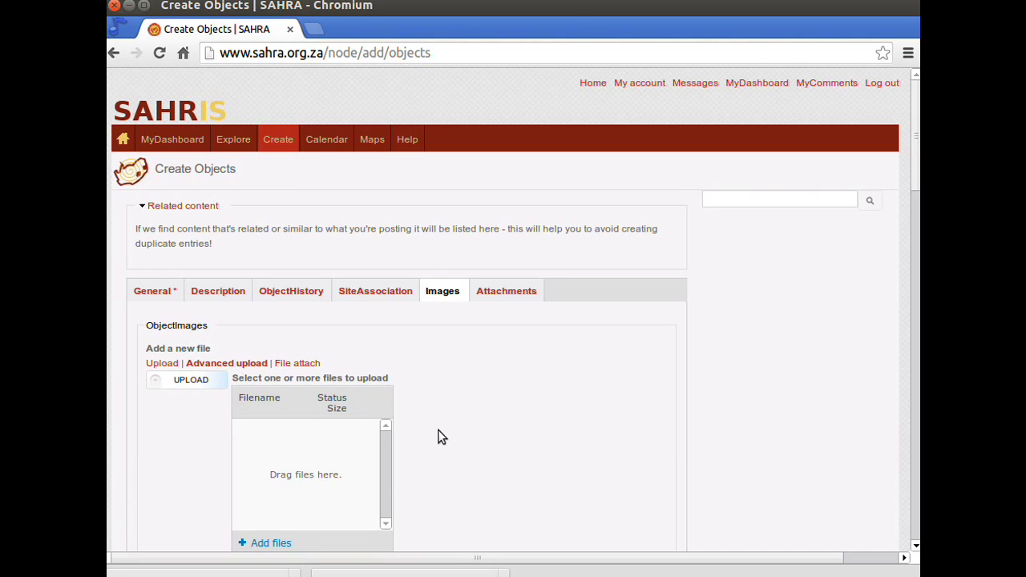
scroll(439, 433, down, 2)
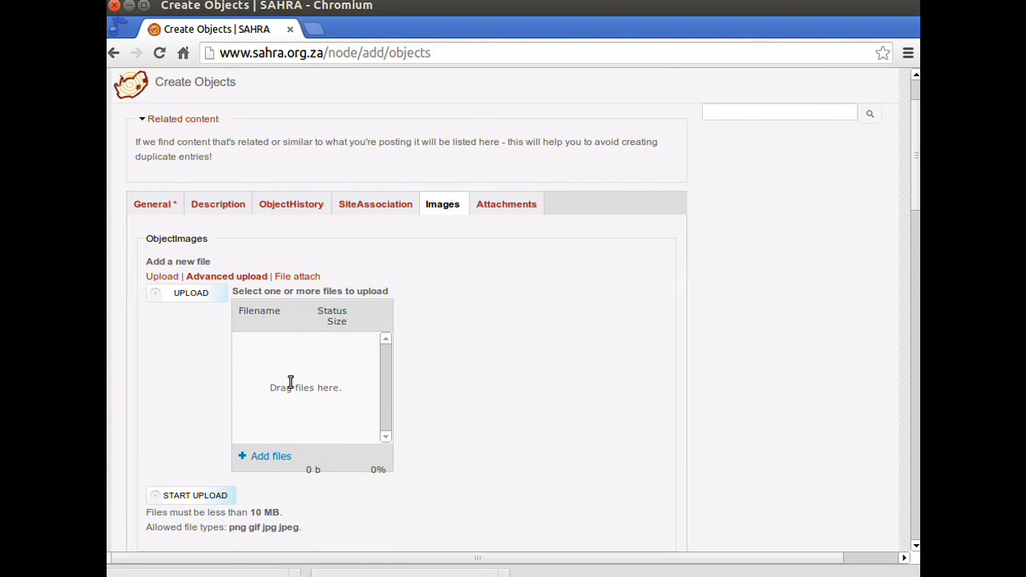
- Add images (1).jpg and images.jpg from the Desktop to the upload queue
click(264, 457)
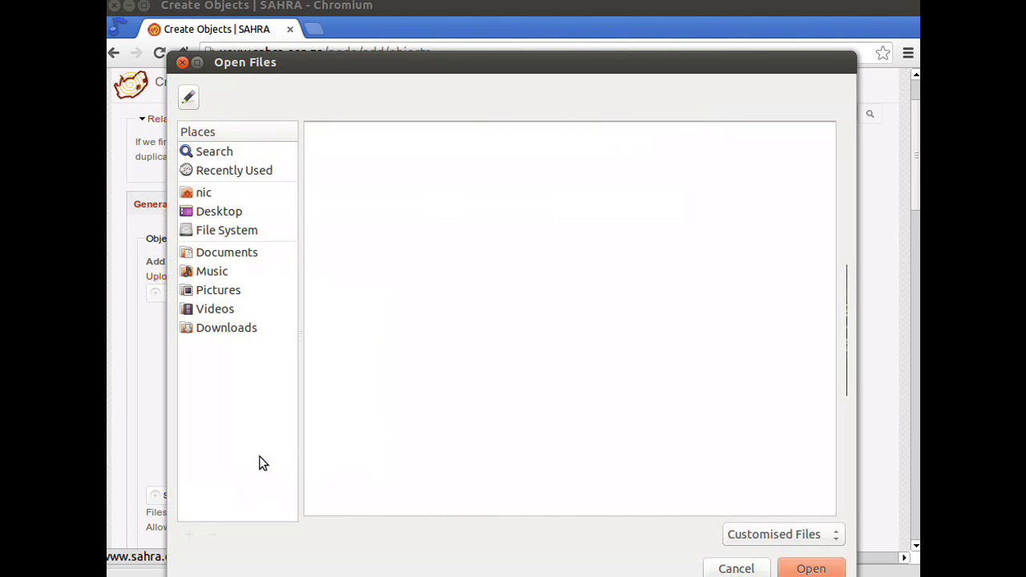
click(228, 215)
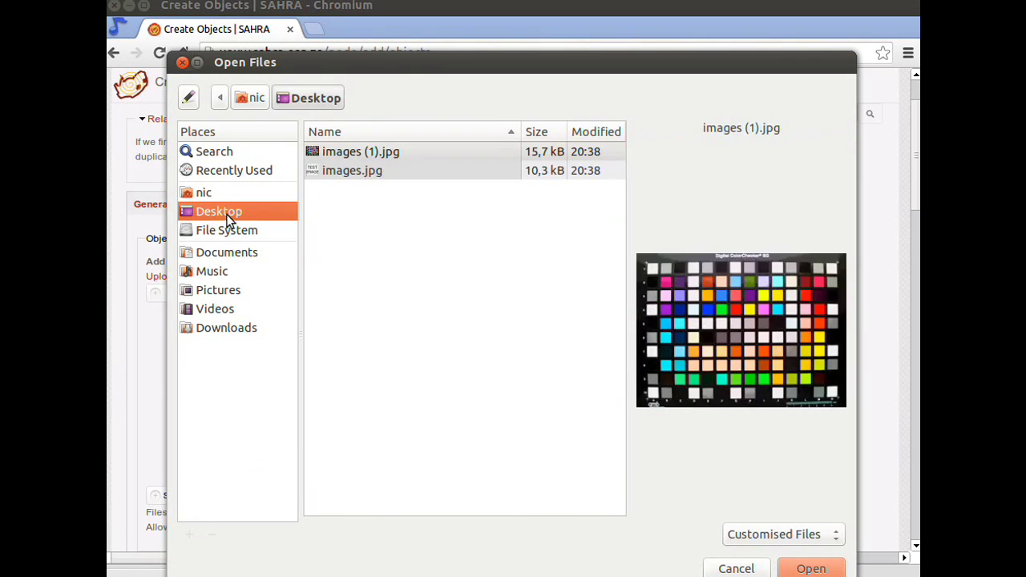
click(352, 189)
shift+click(355, 178)
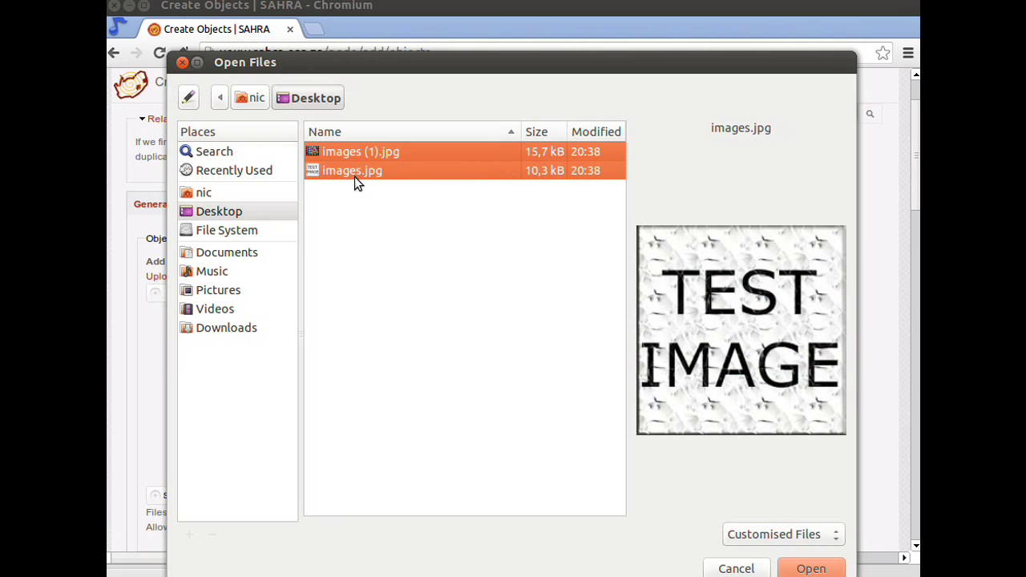
click(805, 569)
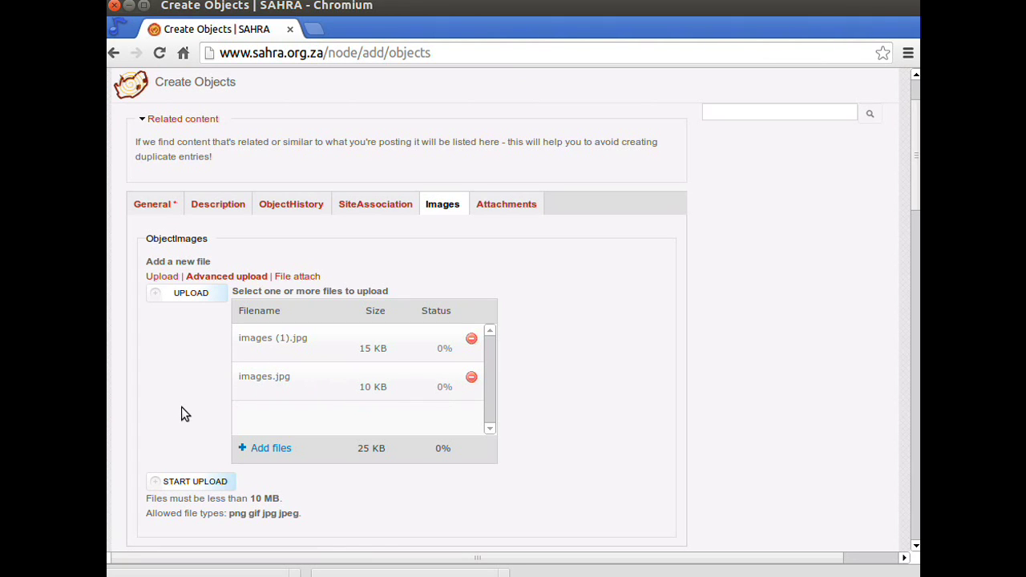
- Upload both queued images, then put the cursor in the first image's Alternate text field
click(178, 483)
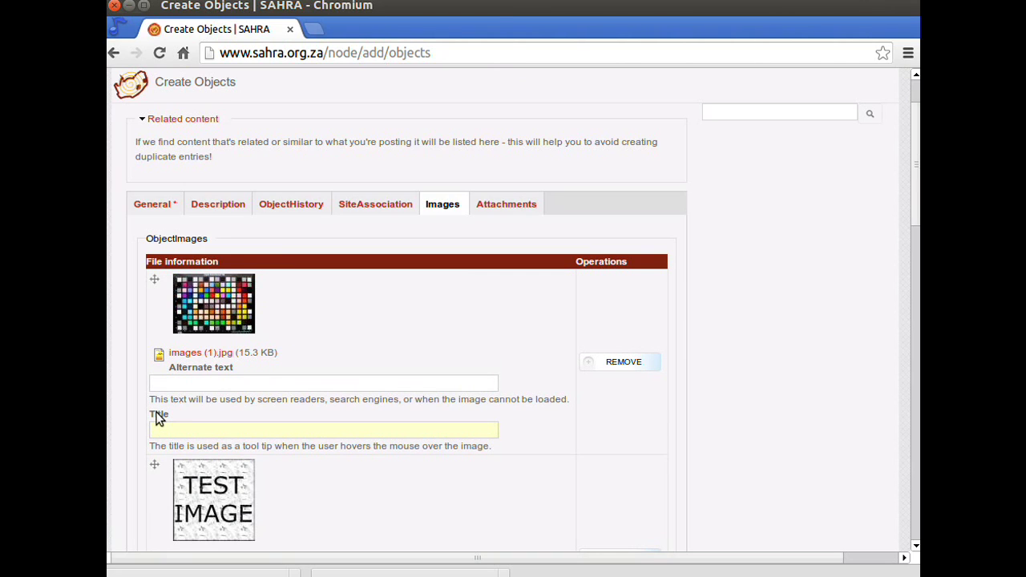
click(168, 386)
- Give the first image 'Grid of colours' as both alternate text and title
click(176, 433)
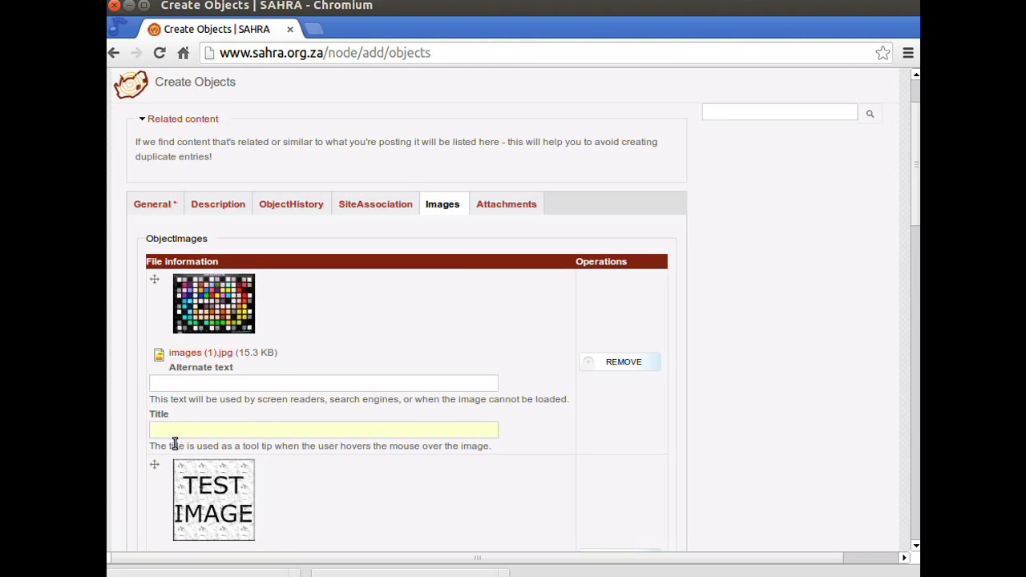
click(192, 383)
text(Grid of colours)
drag(243, 383, 137, 386)
key(ctrl+c)
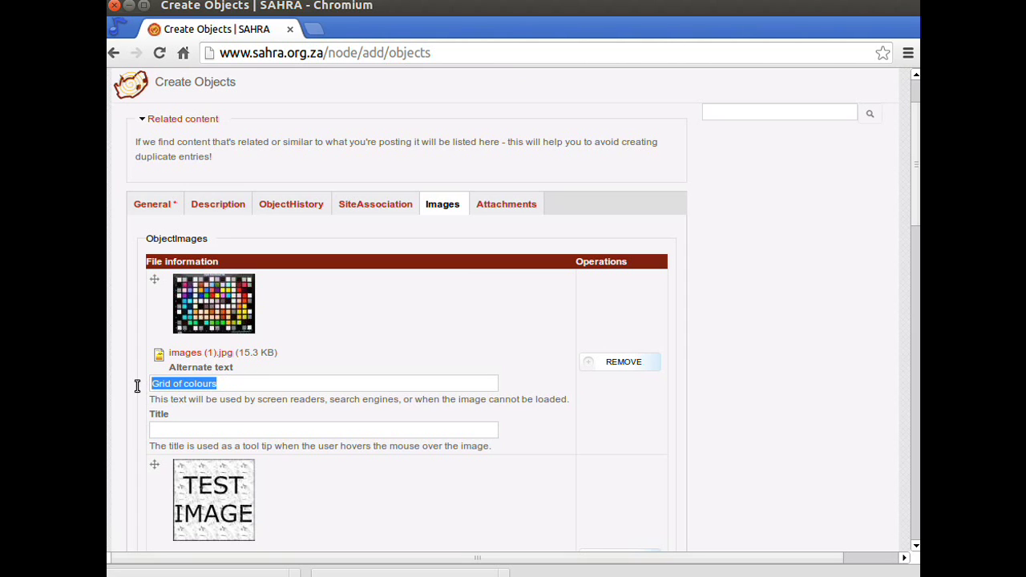
click(162, 431)
key(ctrl+v)
- Give the second image 'Test image' as both alternate text and title
scroll(138, 447, down, 5)
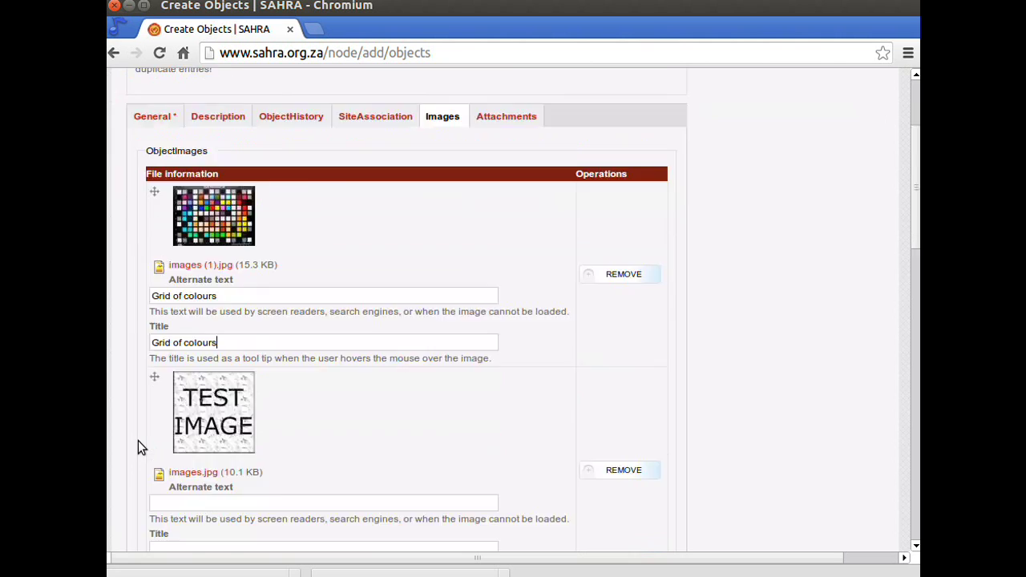
click(172, 328)
text(Test image)
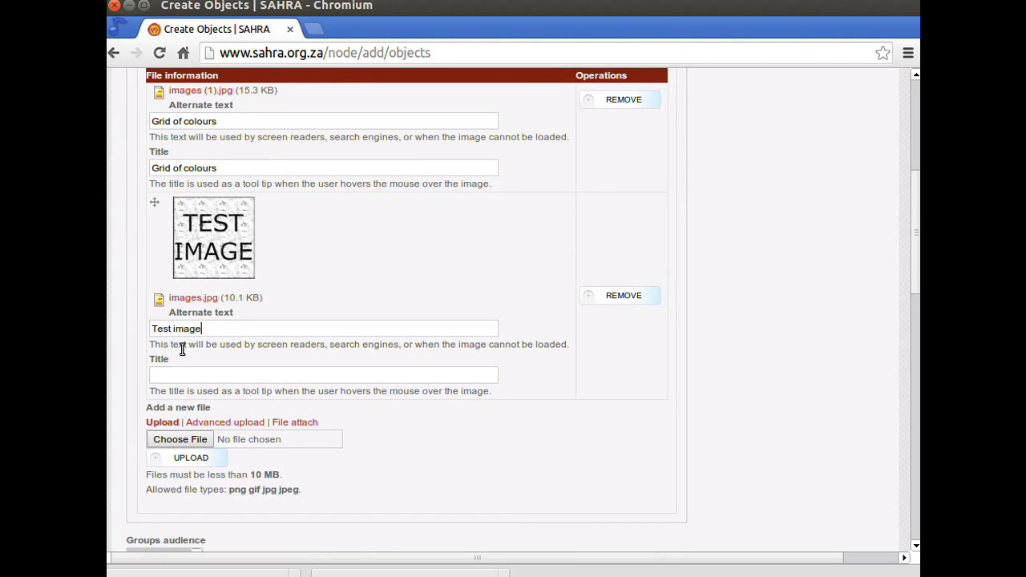
key(Tab)
text(Test image)
scroll(125, 372, down, 2)
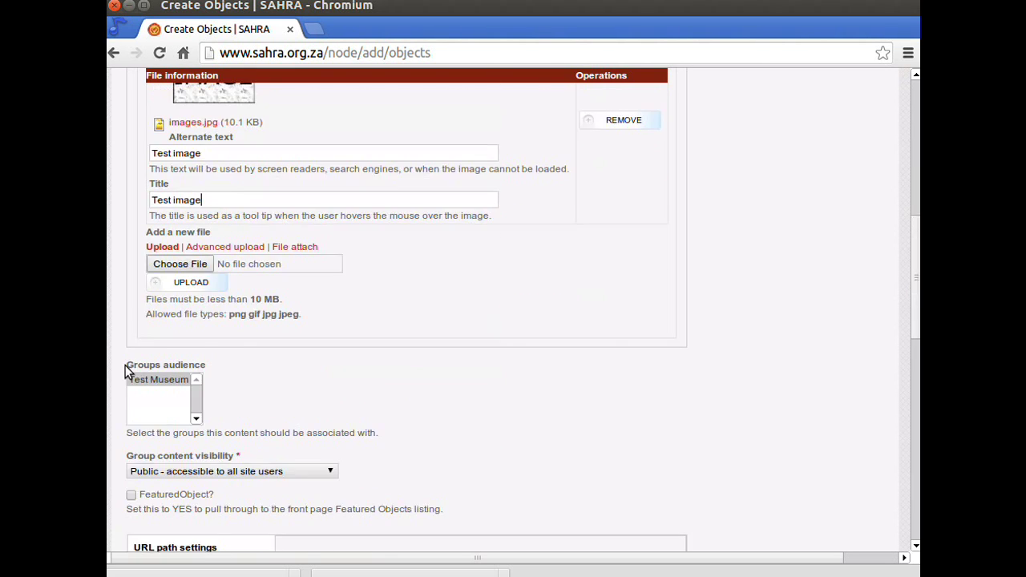
scroll(126, 372, up, 4)
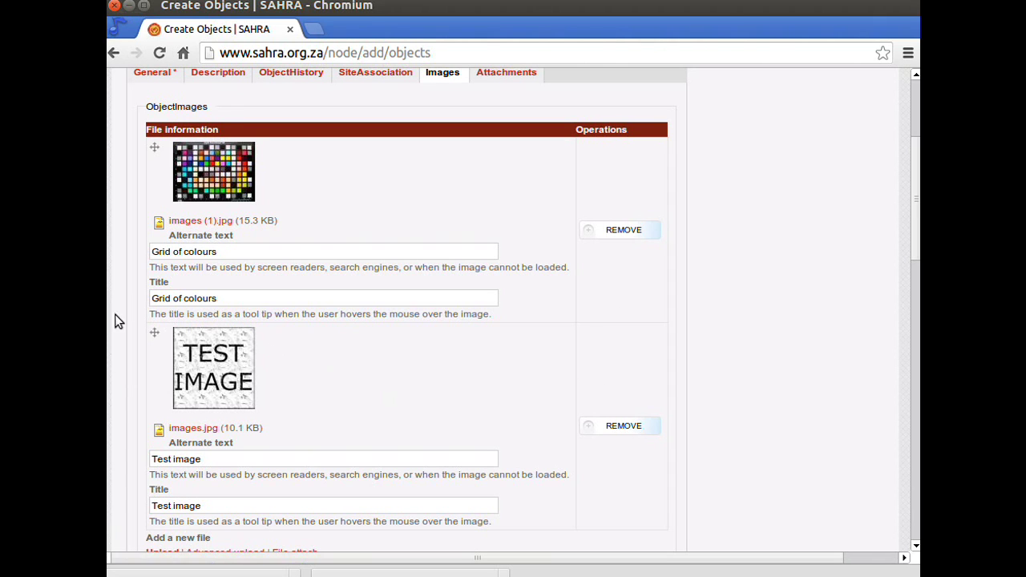
mouse_move(108, 365)
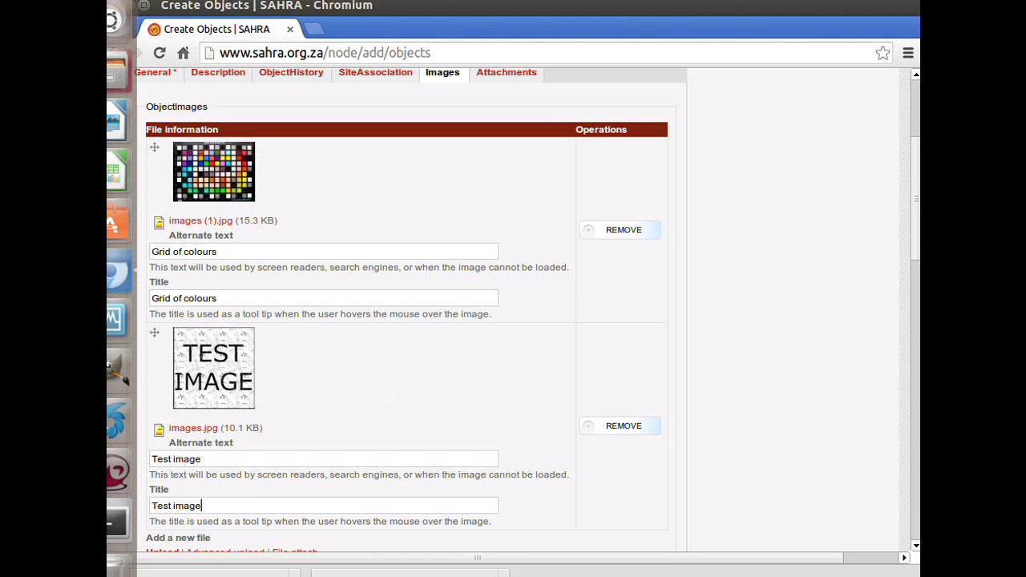
- Show the Attachments section with its Objectdocs PDF upload field
click(499, 80)
scroll(517, 254, up, 3)
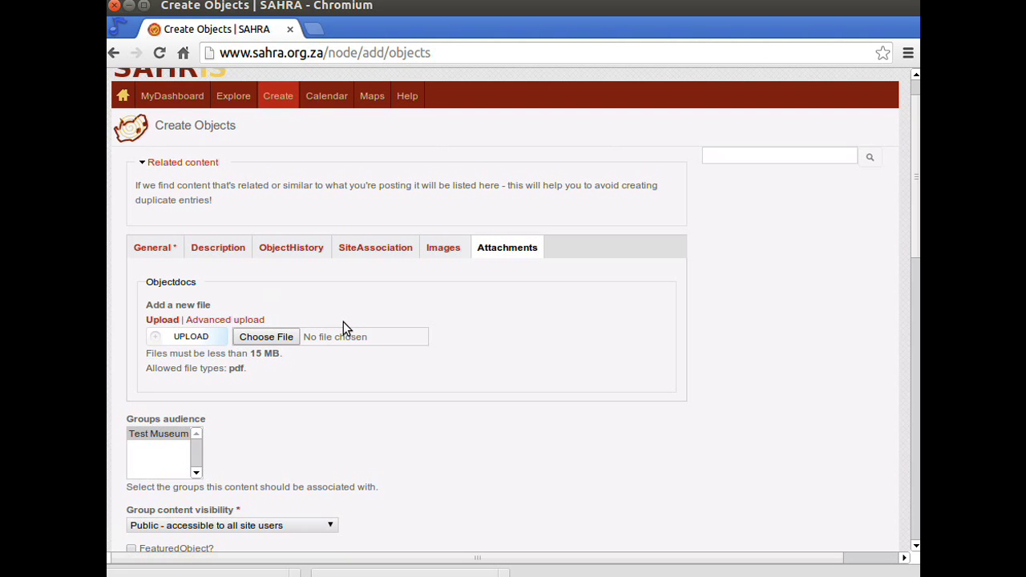
- Save the Create Objects form to create object TM001
scroll(343, 321, down, 3)
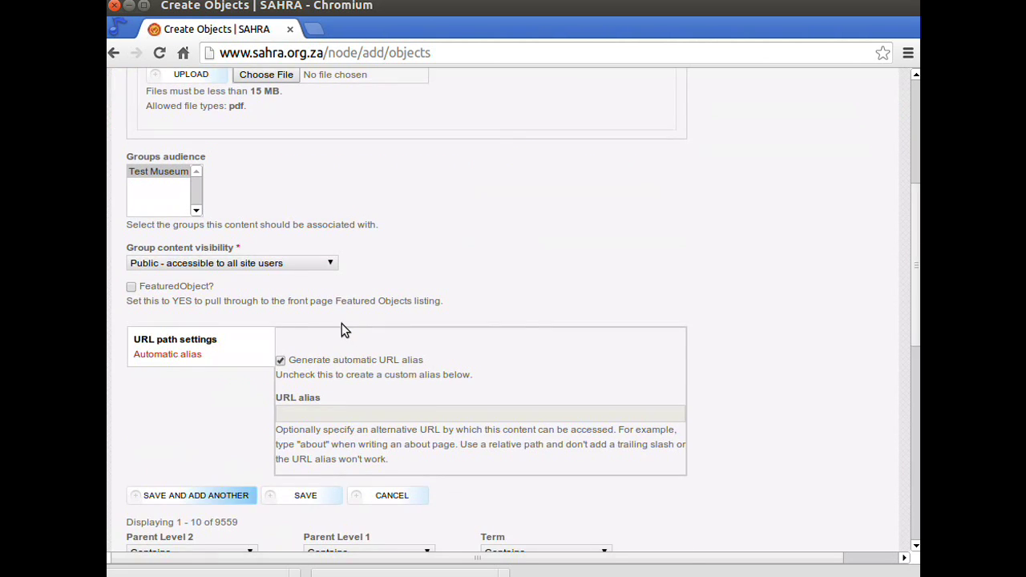
click(296, 497)
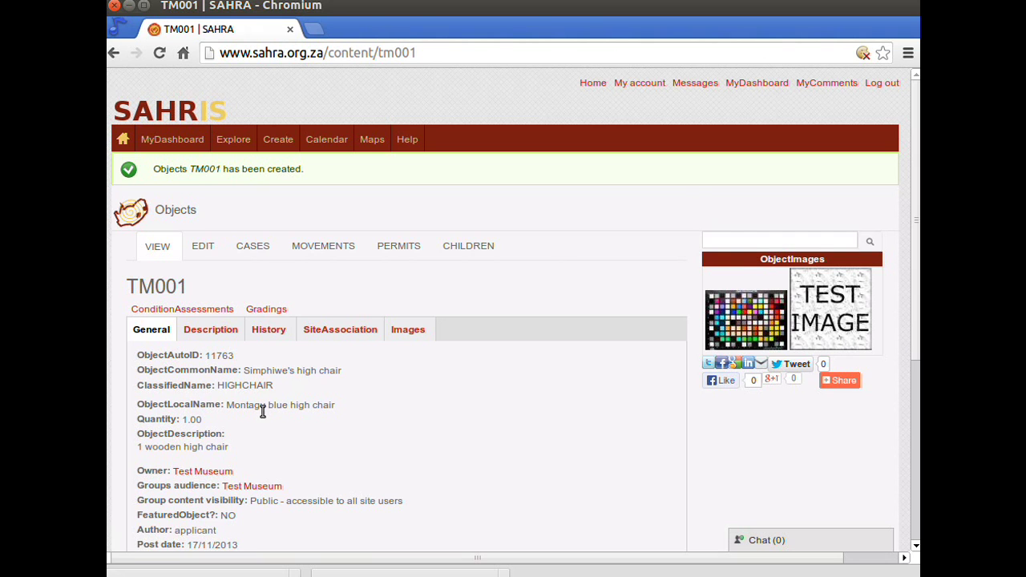
- Check TM001's Description, History, SiteAssociation and Images tabs, ending on the two images
scroll(262, 411, down, 3)
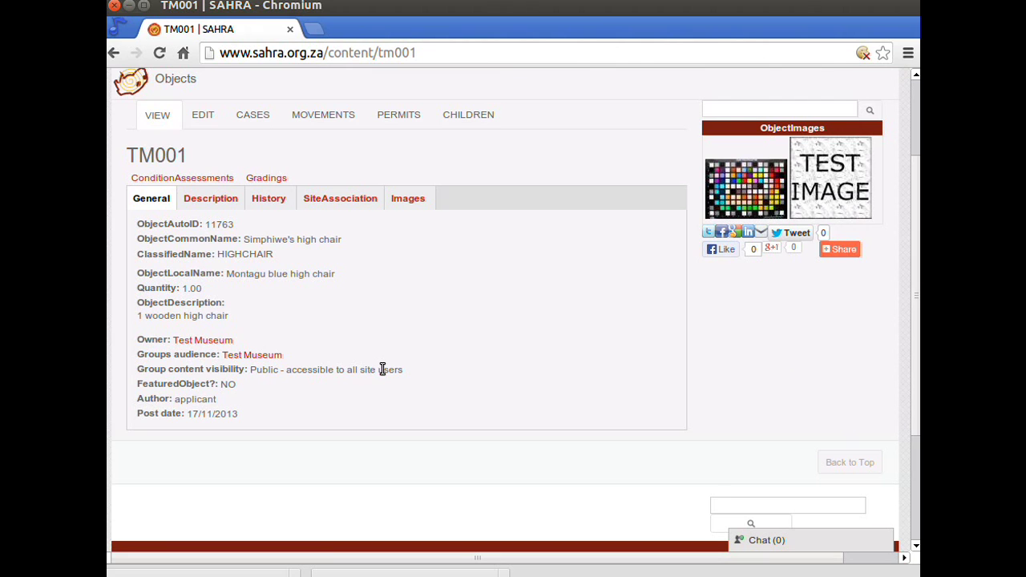
click(191, 200)
click(254, 201)
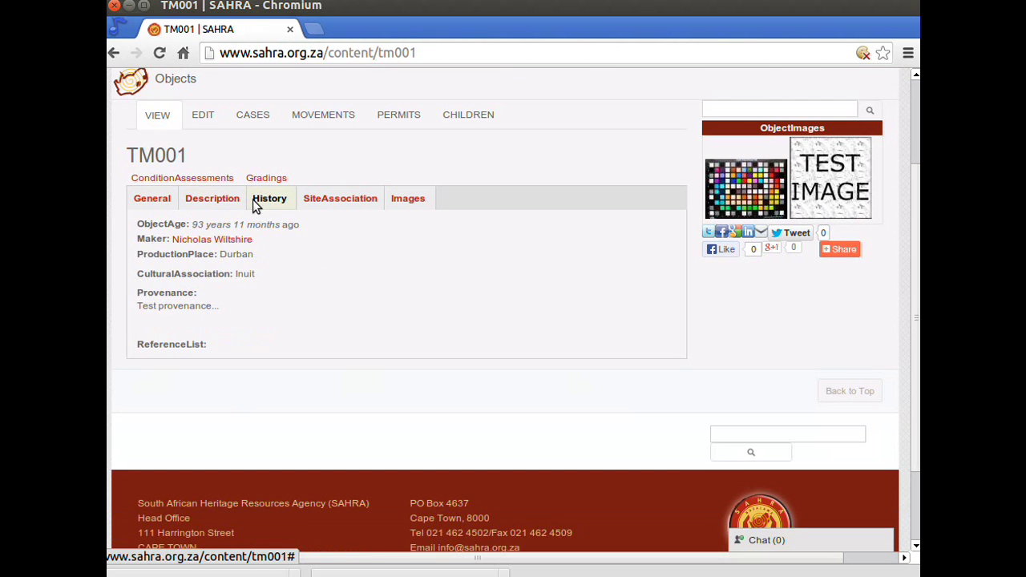
click(334, 205)
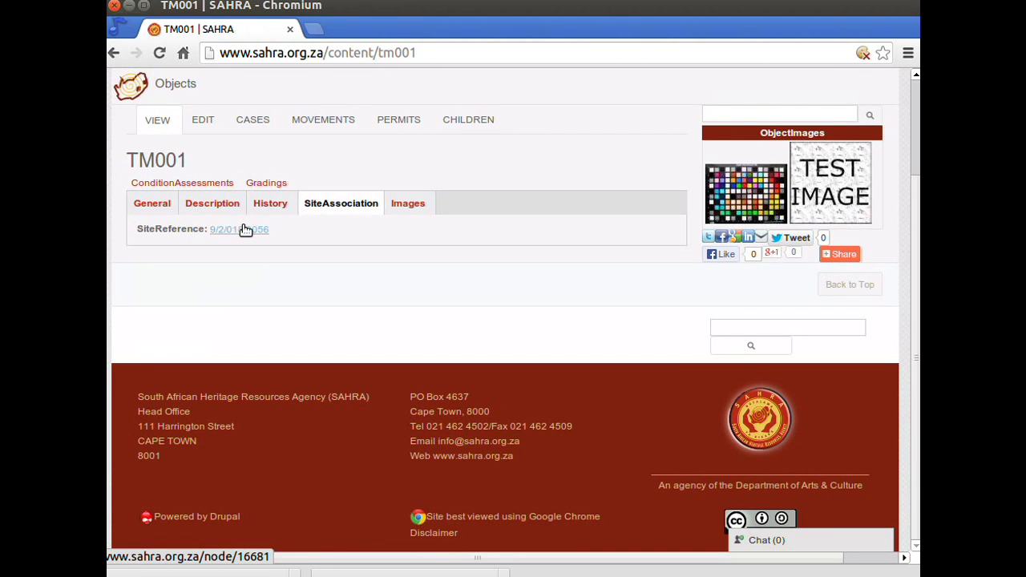
click(400, 206)
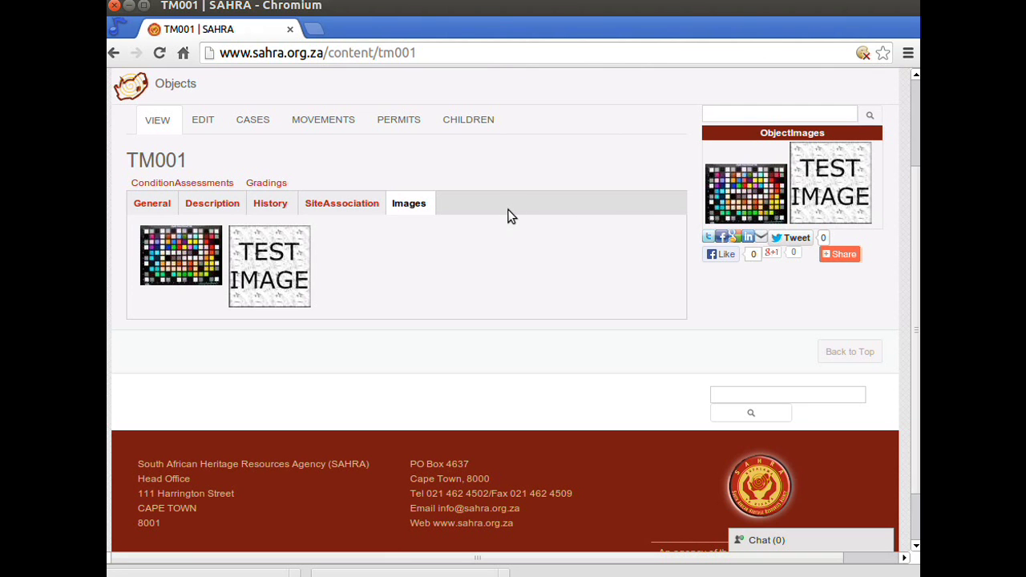
scroll(510, 217, up, 3)
scroll(511, 216, down, 1)
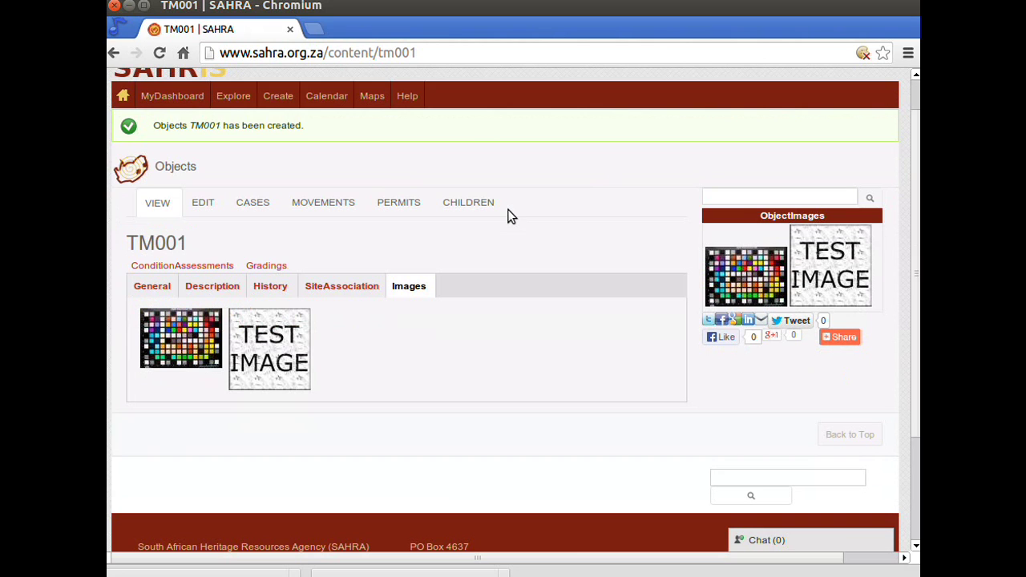